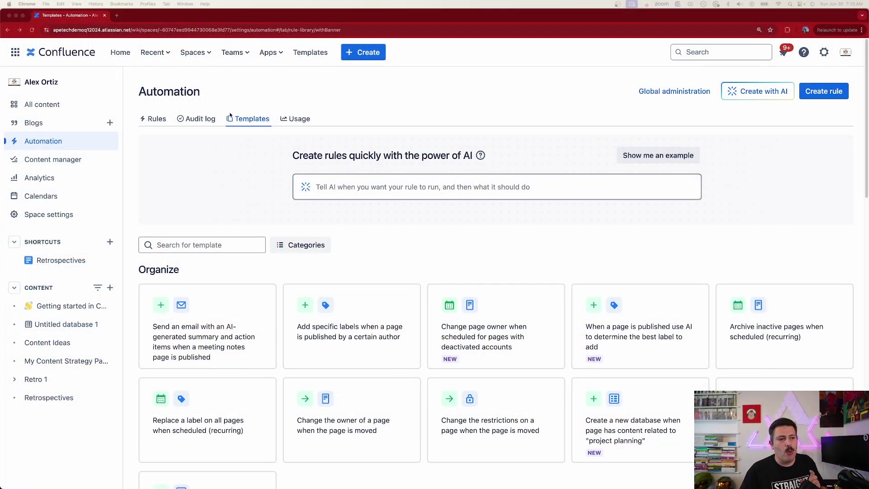
Step: Open the 'Create whiteboard when page with "Roadmap" in its title is created' template in the Collaborate section
scroll(421, 244, "down", 10)
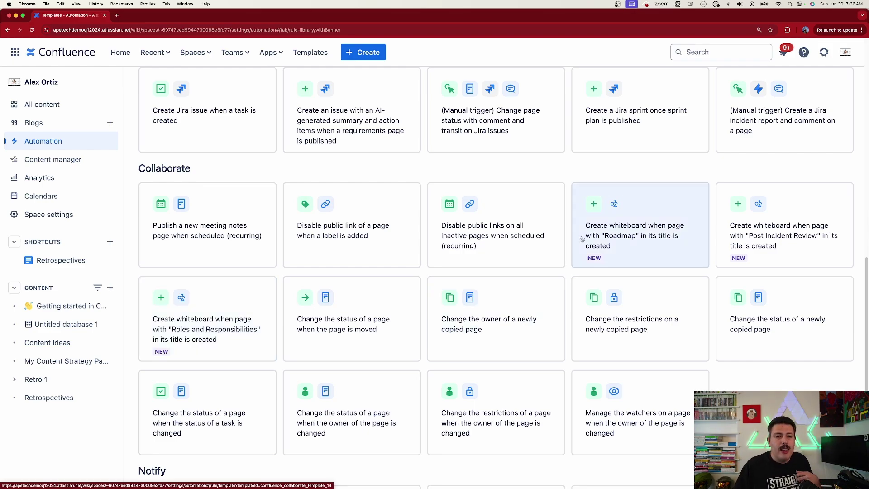
left_click(636, 227)
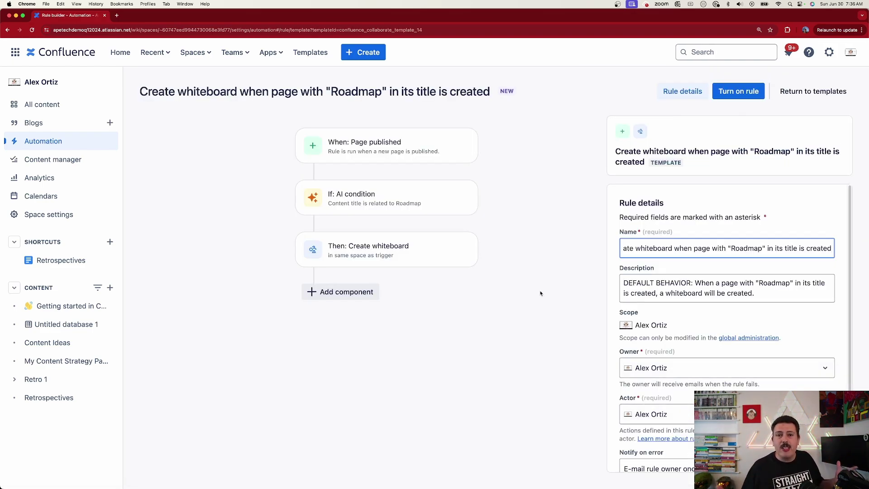
Step: Show the AI condition settings that check whether the content title relates to "Roadmap"
mouse_move(452, 177)
mouse_move(429, 163)
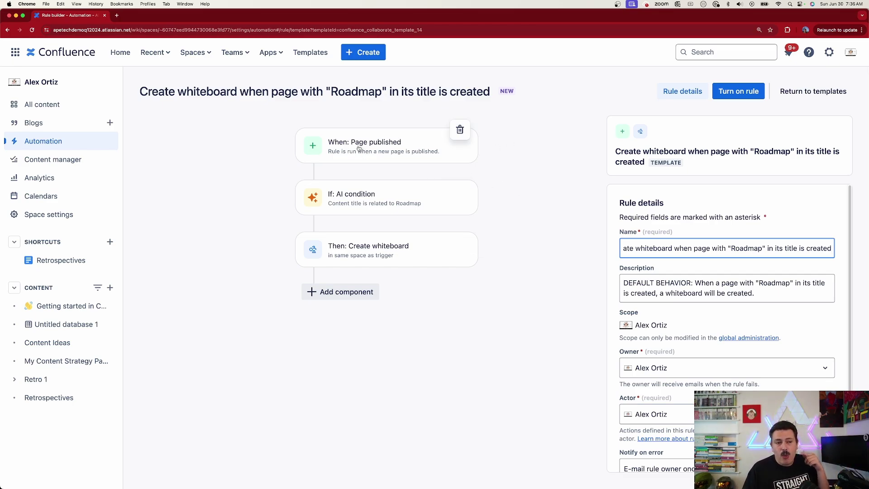
left_click(380, 199)
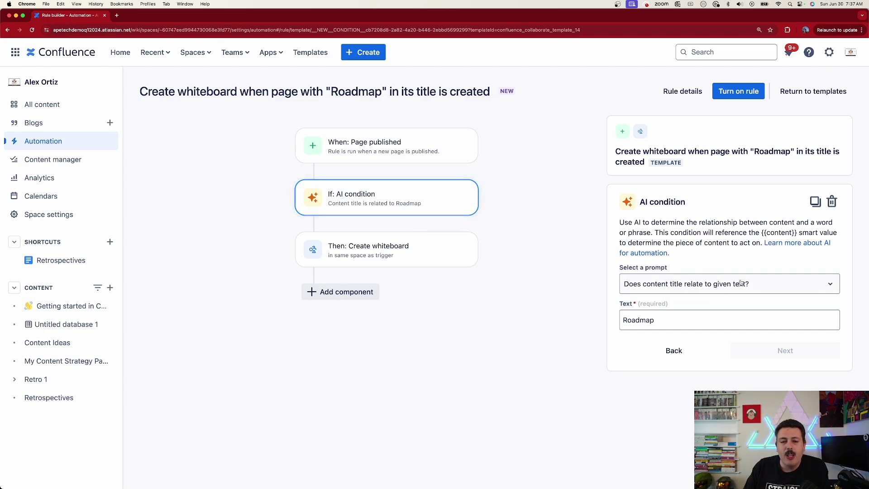
left_click(785, 287)
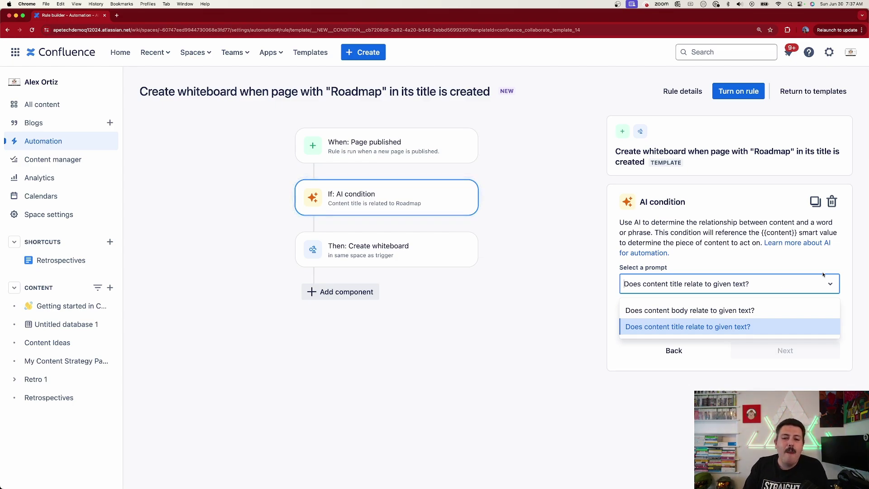
left_click(845, 283)
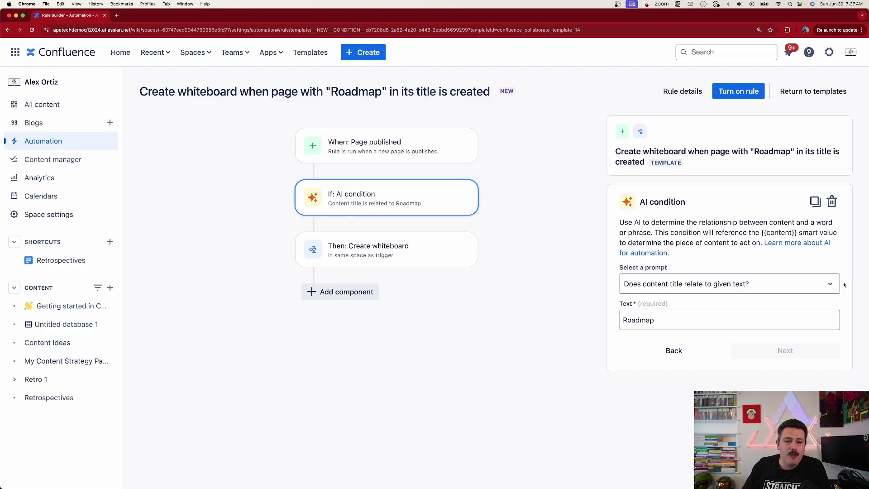
left_click_drag(660, 323, 616, 321)
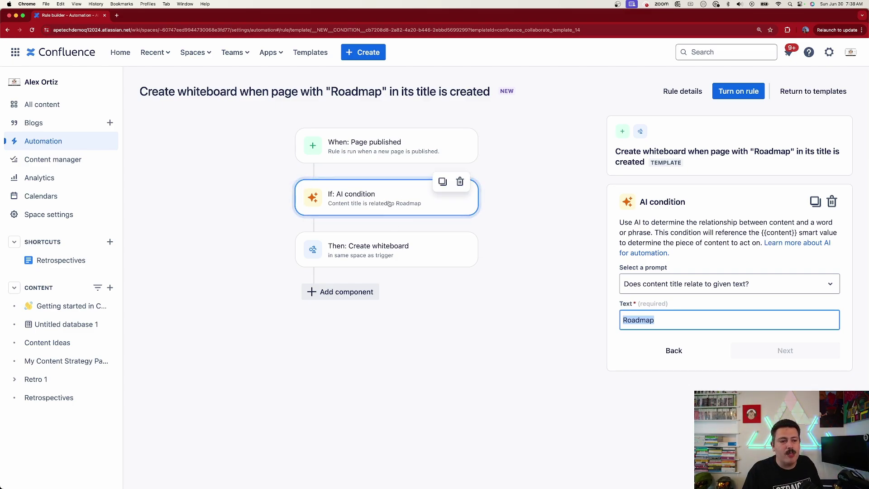
Step: Correct the whiteboard title to 'Prioritization: {{content.title}}' and turn on the Roadmap rule
left_click(375, 240)
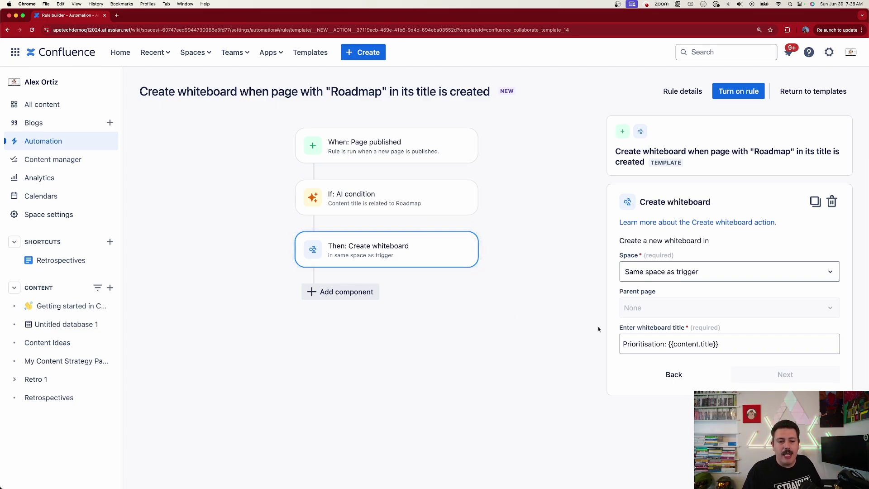
left_click(646, 344)
right_click(646, 344)
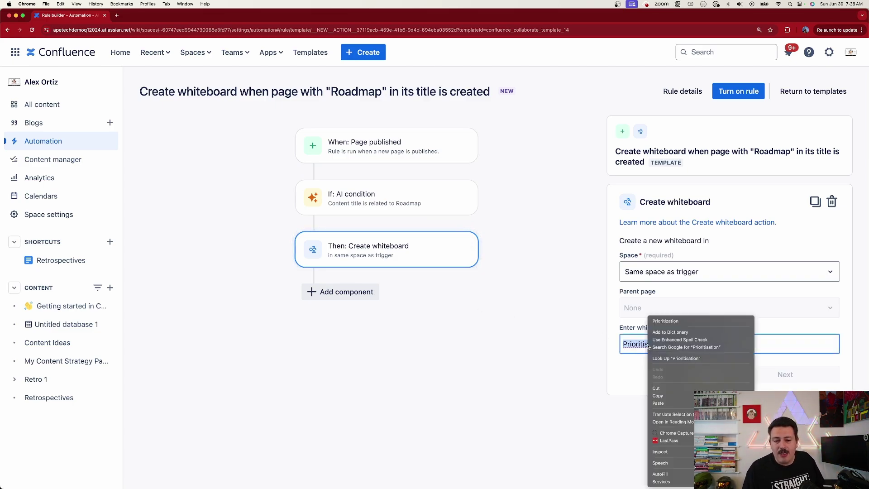
left_click(665, 319)
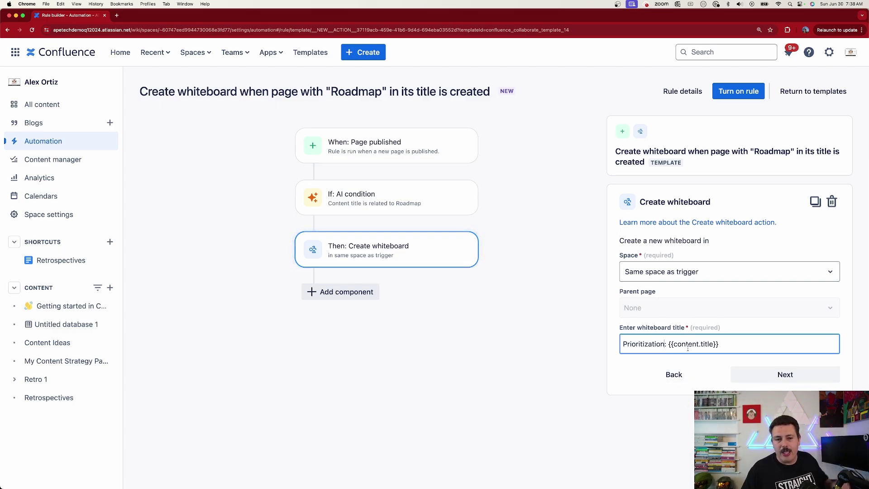
left_click(738, 91)
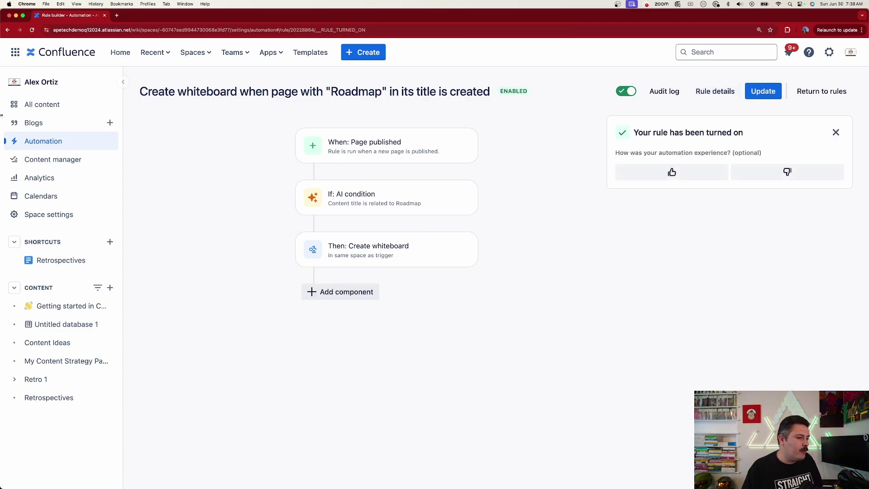
Step: Create a blank page titled 'Apetech Fall 2024 Content Roadmap'
left_click(109, 289)
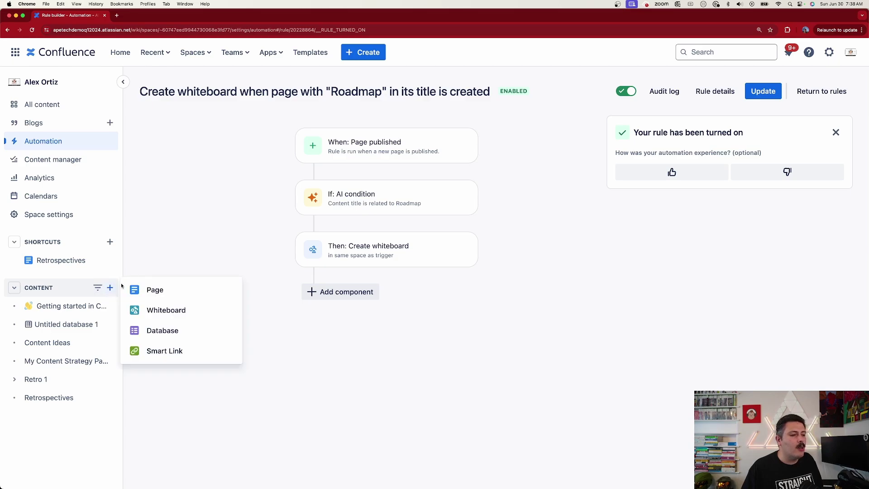
left_click(179, 290)
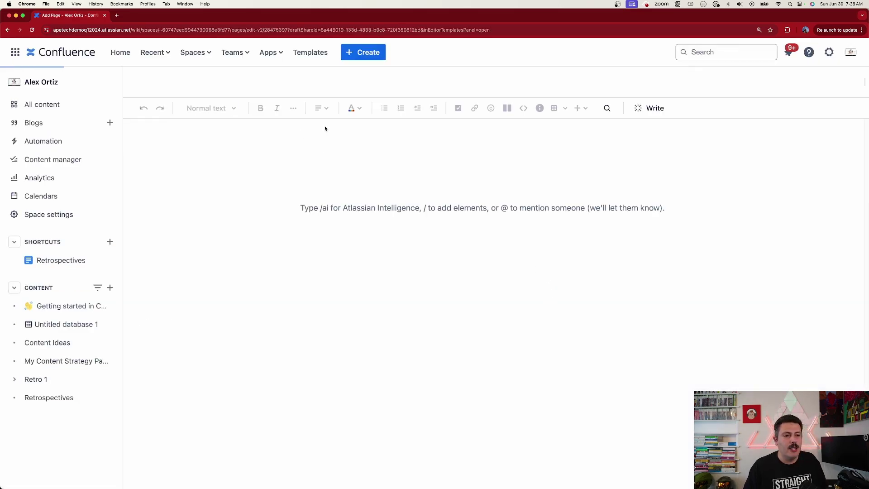
type("Apetech")
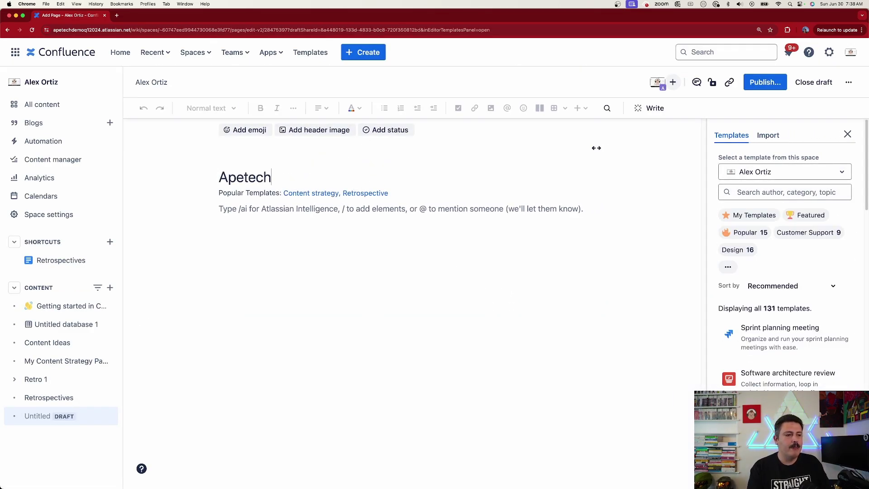
type(" Fall 2024 ")
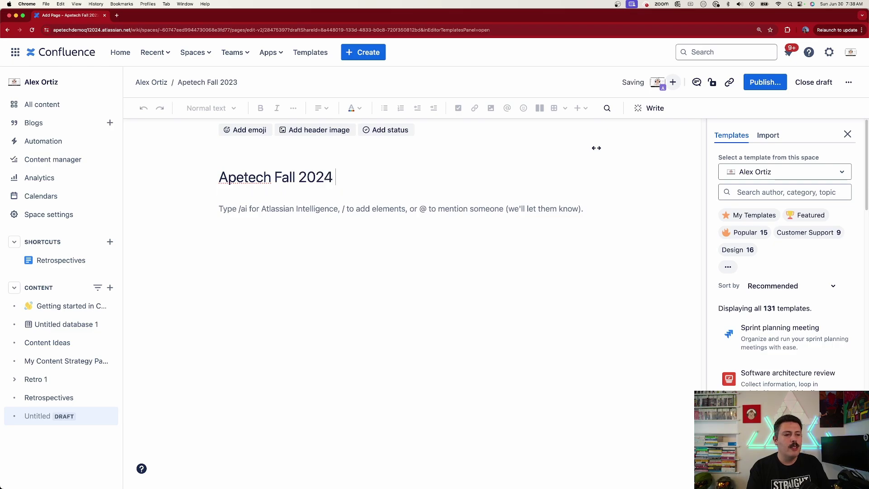
type("Content Roadmap")
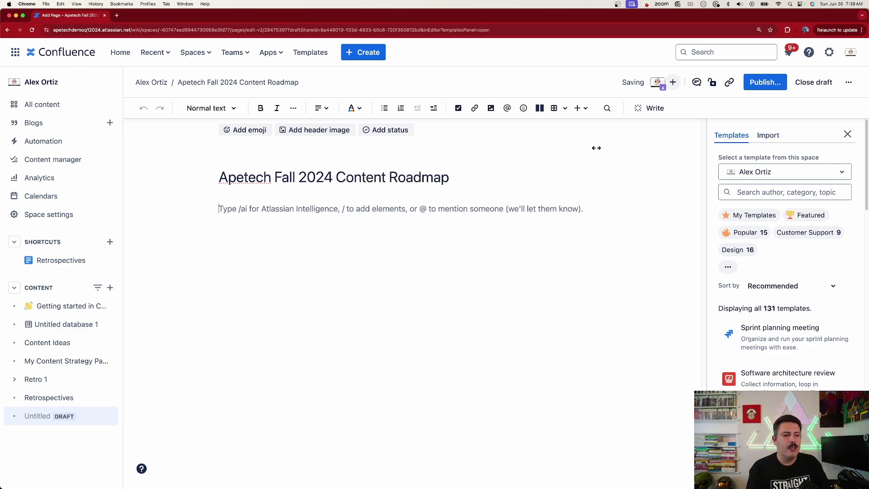
key("Return")
Step: Insert an AI Brainstorm list of five 2024 content categories with five examples each
type("/")
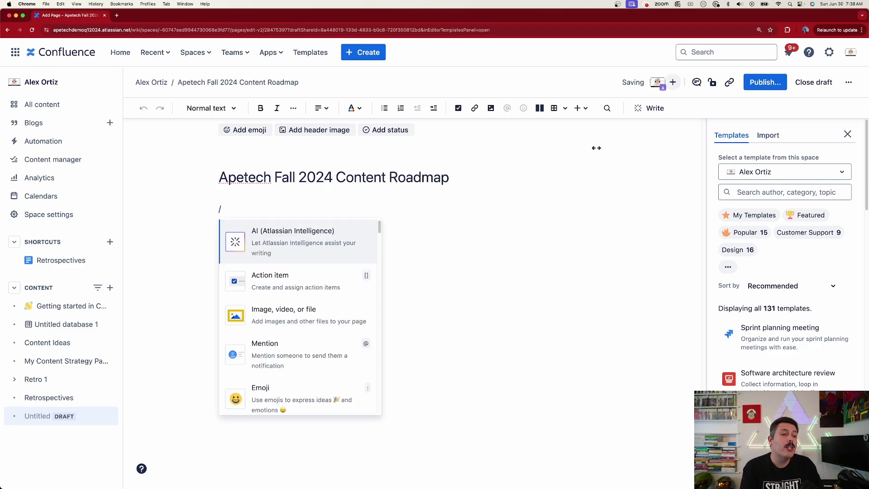
key("Return")
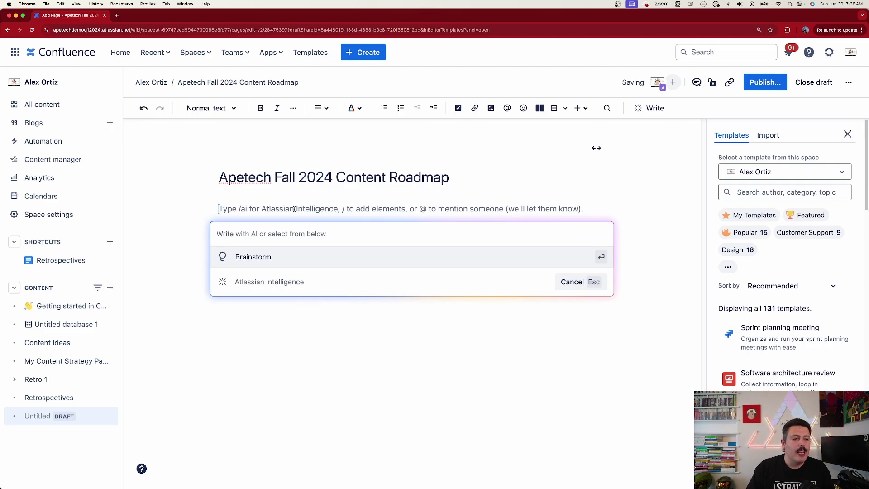
left_click(266, 202)
type("I'm planning out")
type(" my 2024")
type(" content p")
type("tr")
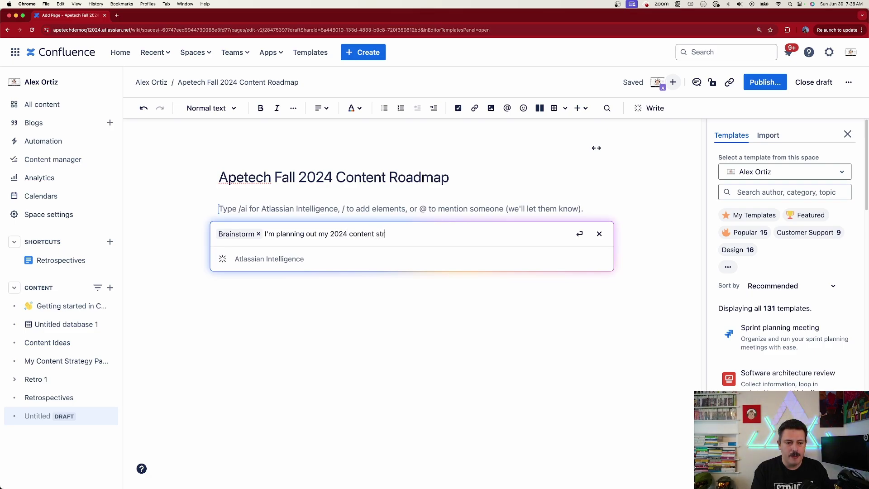
type("ategy.  I need")
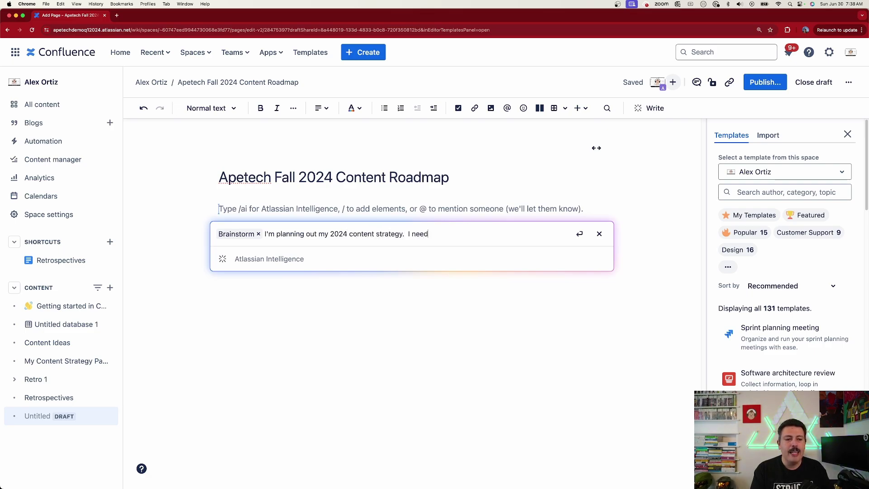
type(" 5 categories for different types ")
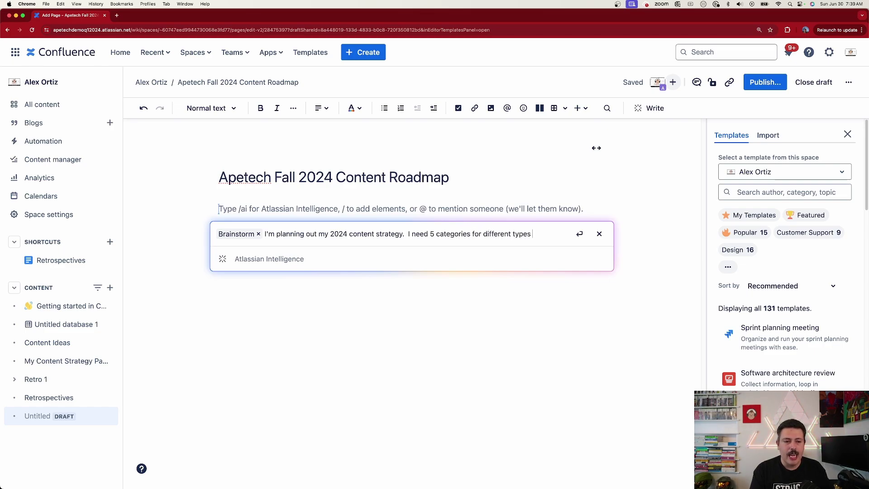
type("of post.  And give")
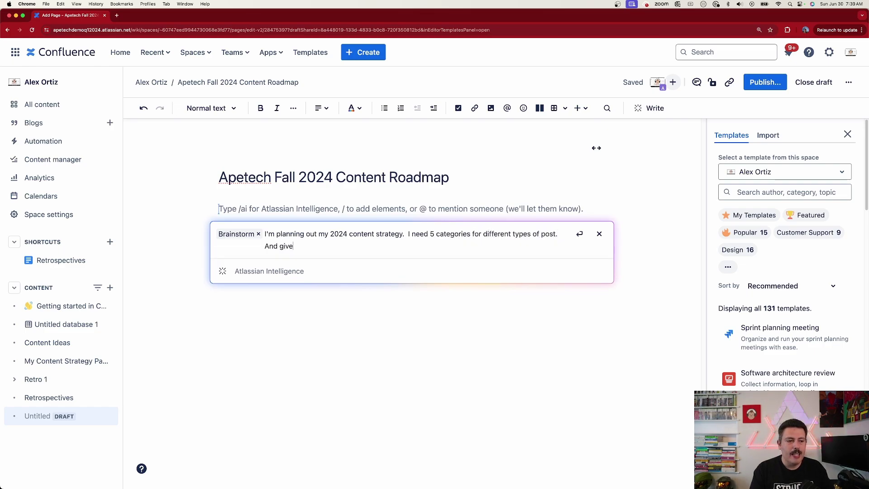
type(" me 5 eaamples of")
key("BackSpace")
key("BackSpace")
type("for each categor")
key("Return")
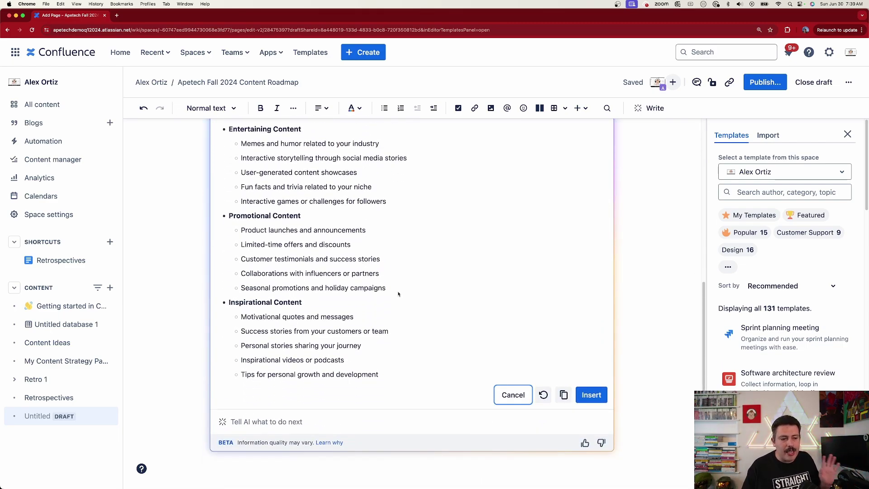
left_click(591, 395)
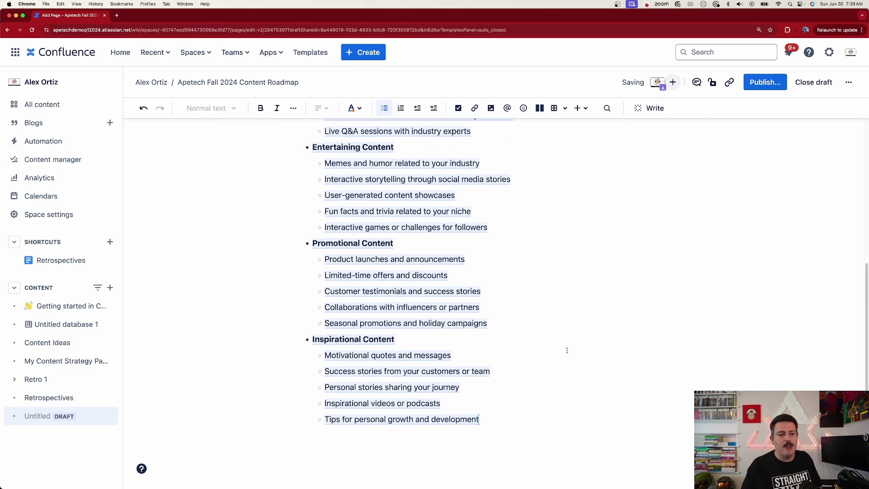
Step: Publish the 'Apetech Fall 2024 Content Roadmap' page to the space
scroll(566, 350, "up", 3)
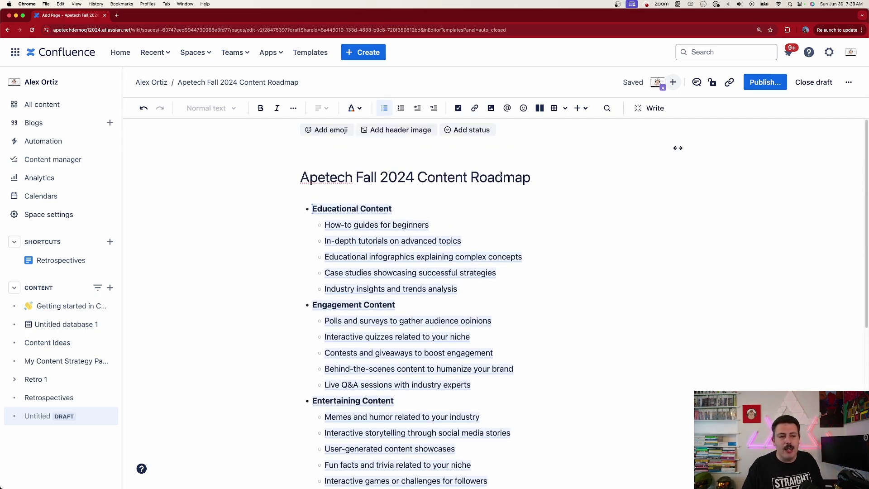
left_click_drag(532, 177, 465, 177)
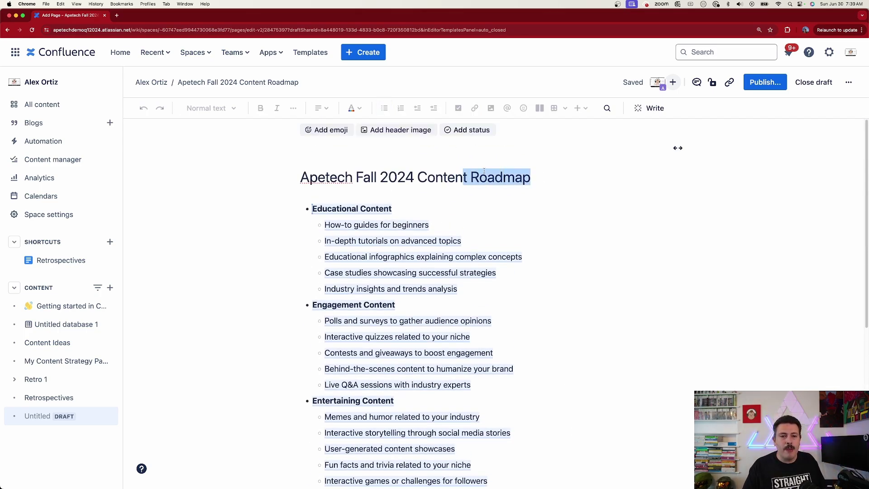
left_click(766, 83)
left_click(528, 248)
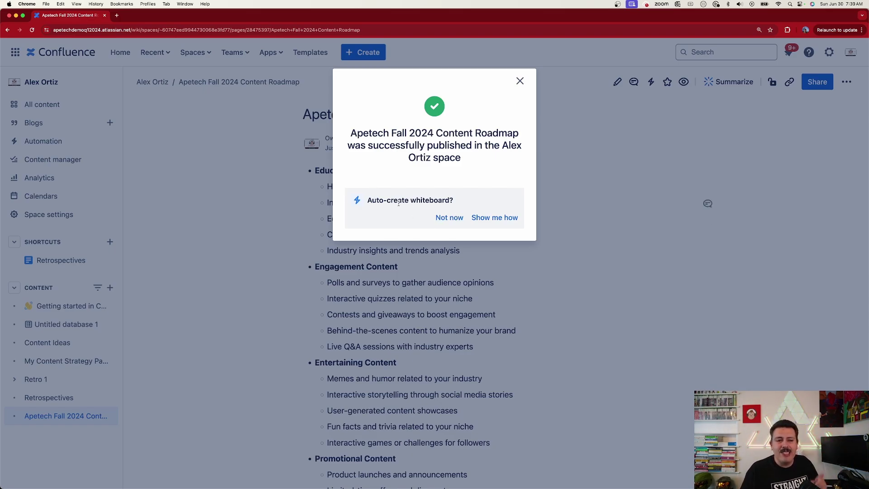
Step: Close the publish success dialog offering the auto-created whiteboard
left_click_drag(372, 201, 450, 201)
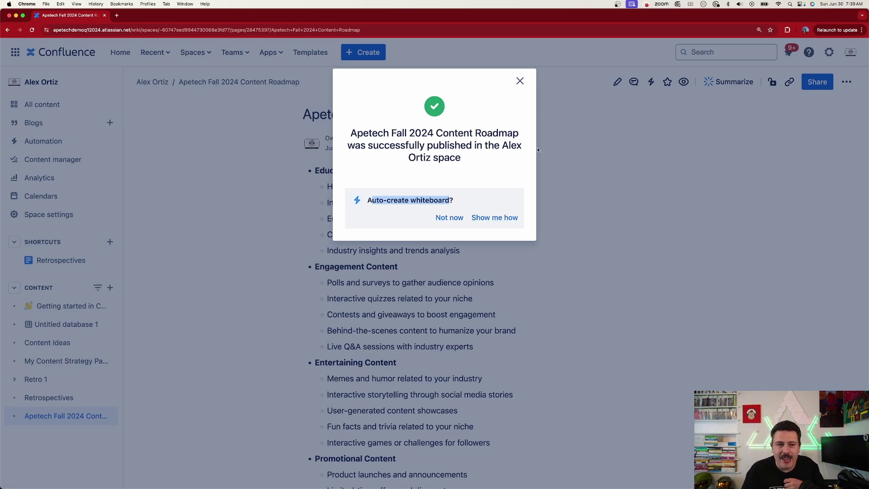
left_click(520, 81)
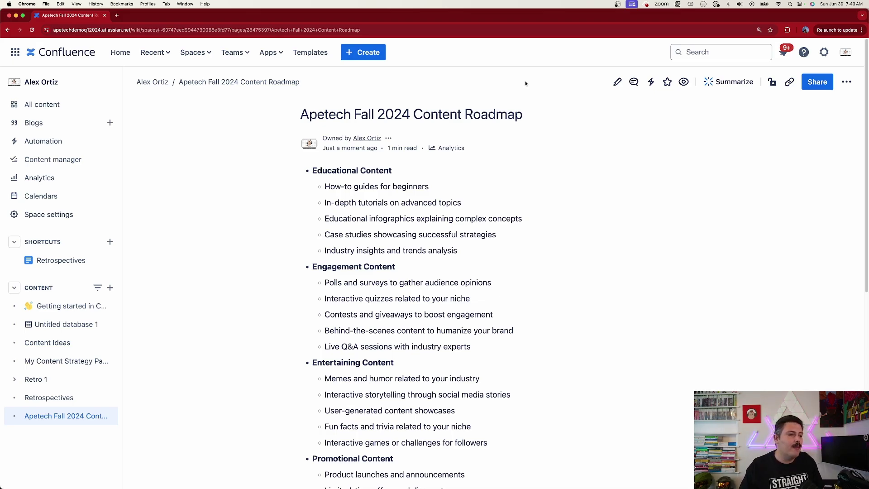
Step: Check the Roadmap rule's audit log under Automation > Rules and expand its successful run
left_click(46, 141)
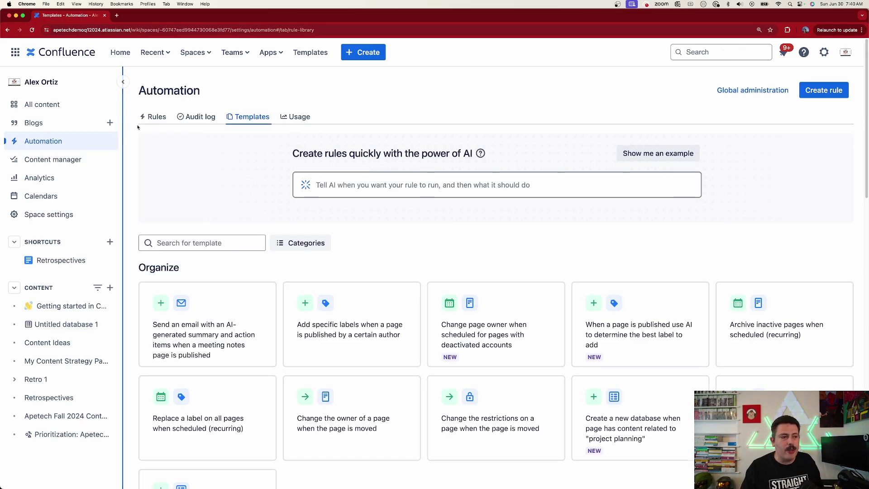
left_click(150, 119)
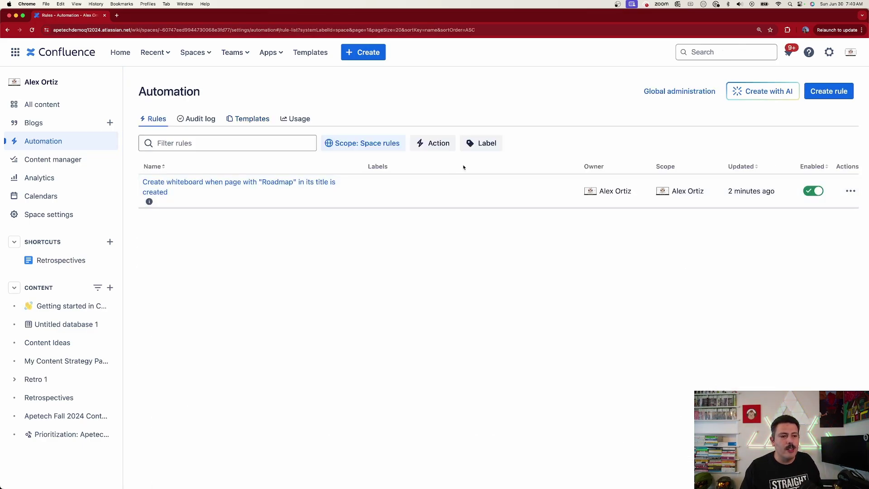
left_click(288, 179)
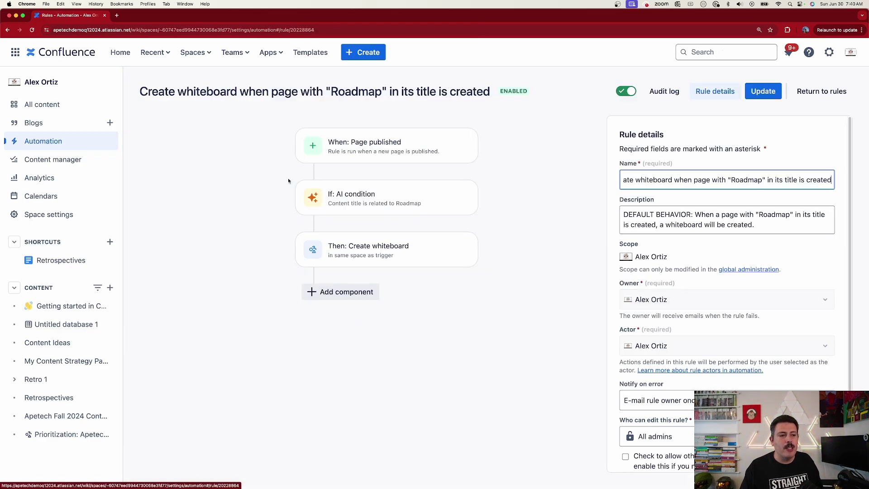
left_click(664, 91)
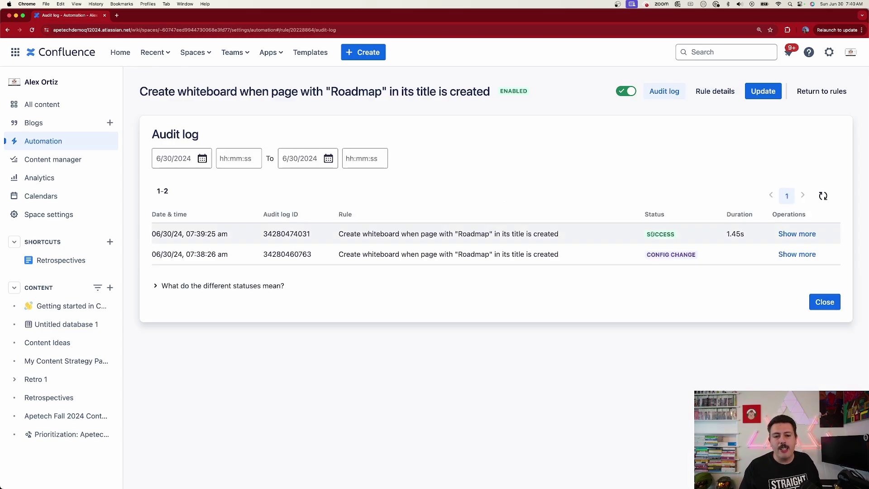
left_click(802, 234)
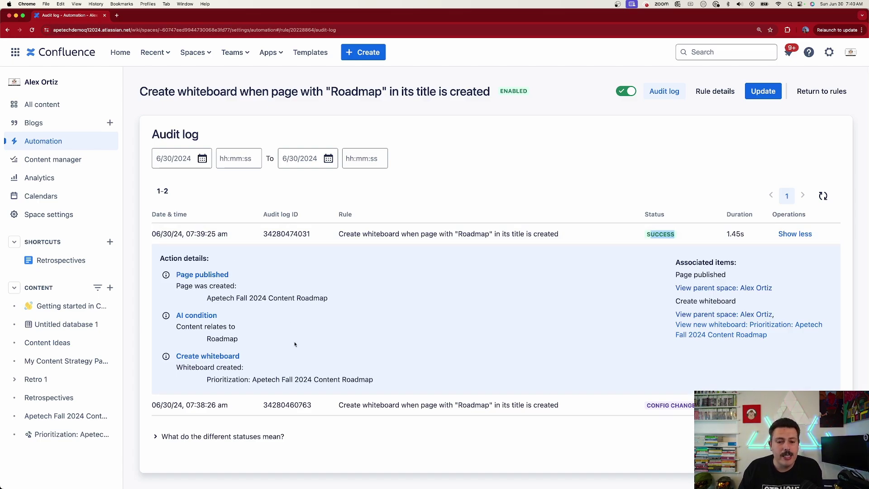
Step: Open the 'Prioritization: Apetech Fall 2024 Content Roadmap' whiteboard from the sidebar
left_click_drag(197, 378, 383, 384)
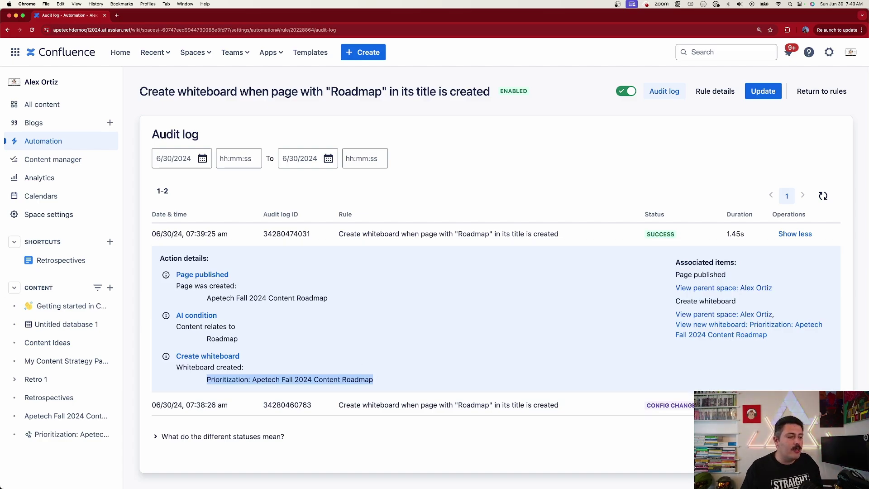
mouse_move(72, 439)
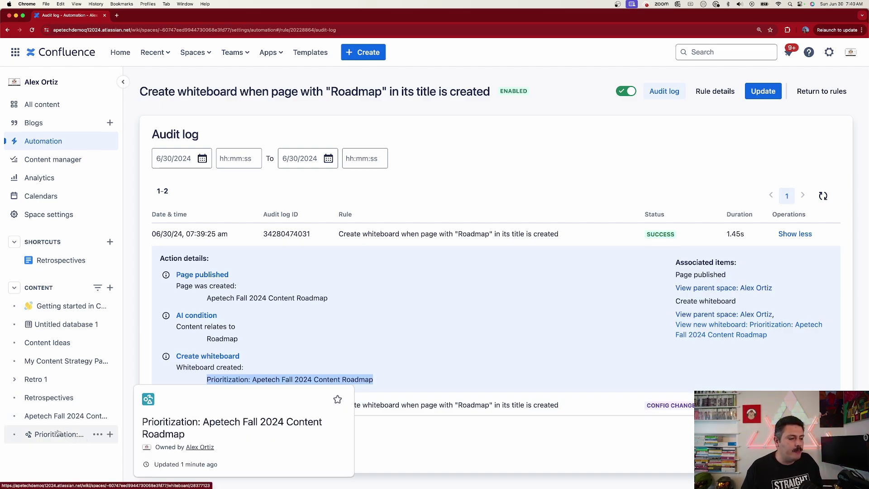
left_click(53, 441)
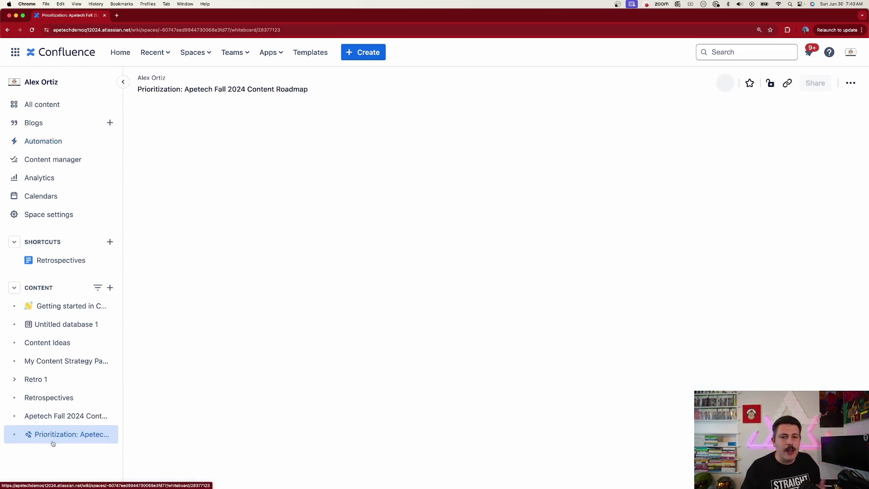